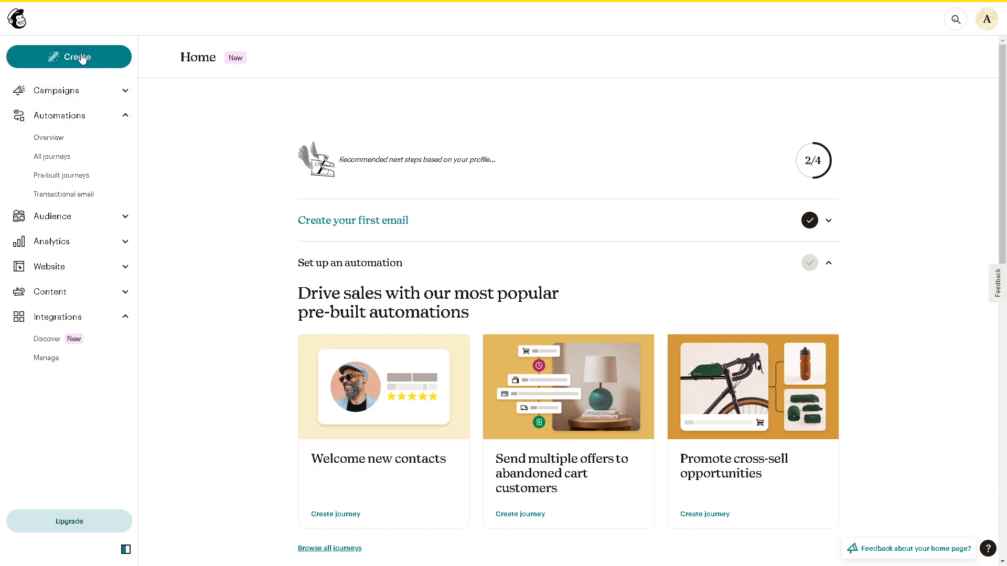
Step: Start creating a new email template and open the gallery of ready-made templates
left_click(82, 57)
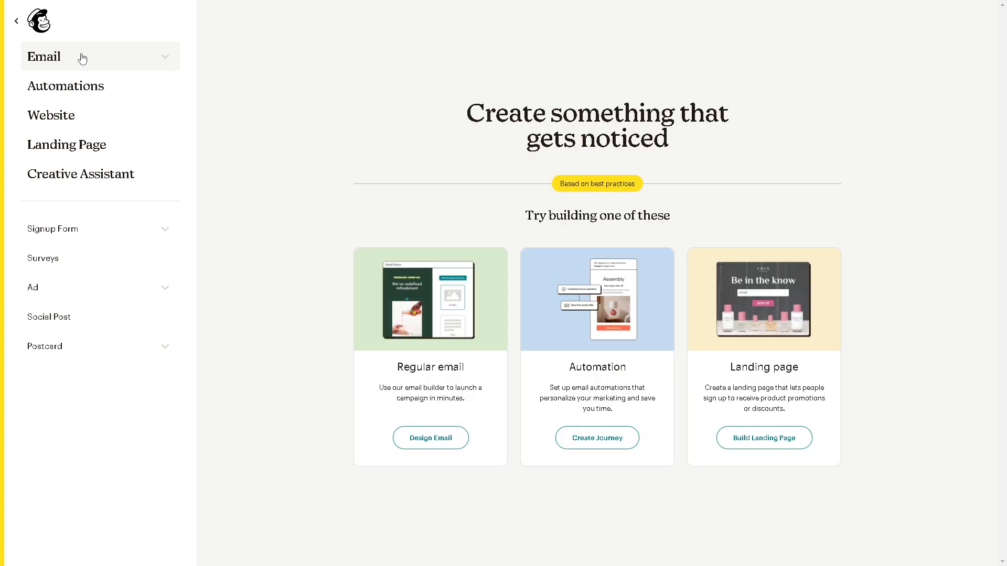
left_click(83, 58)
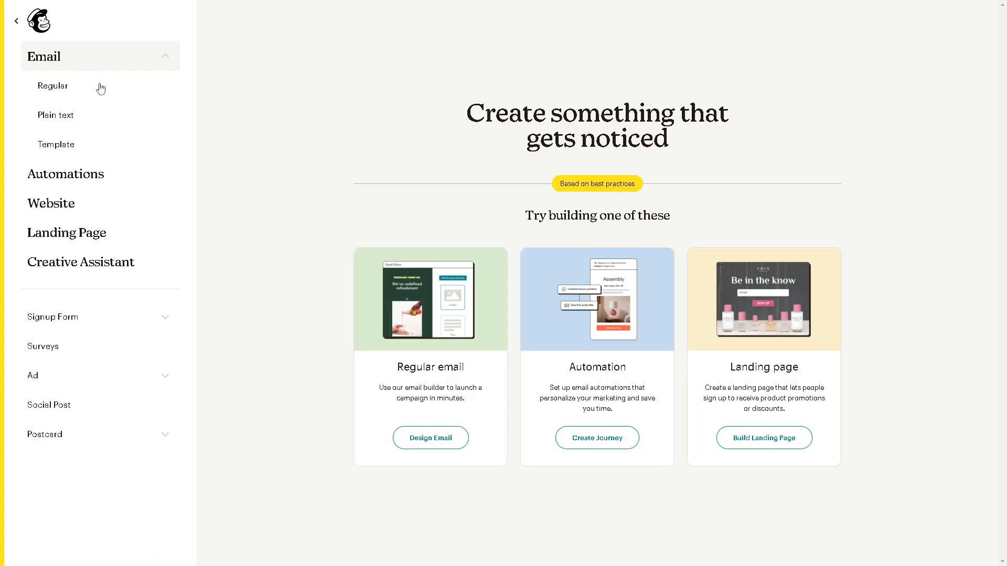
left_click(85, 145)
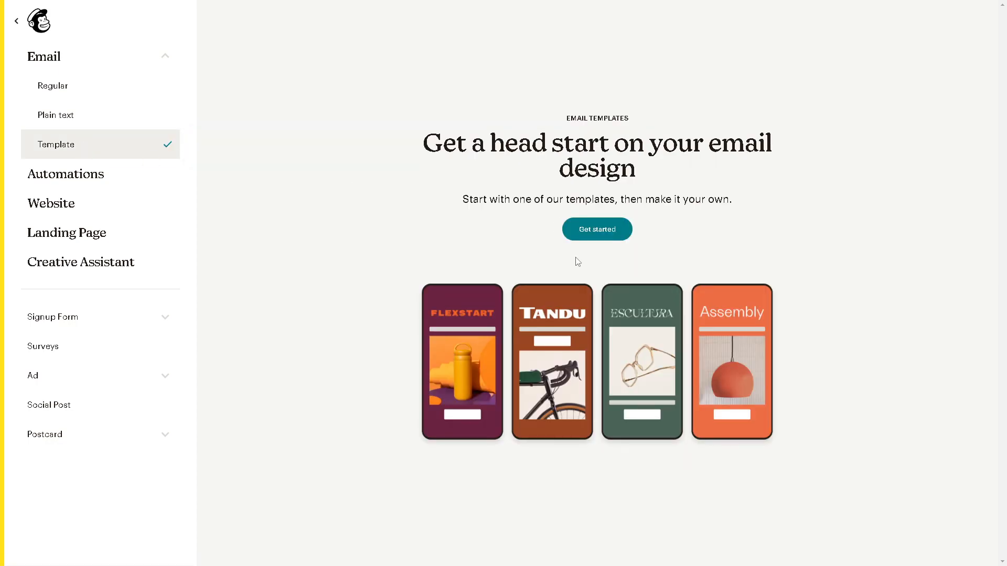
left_click(595, 234)
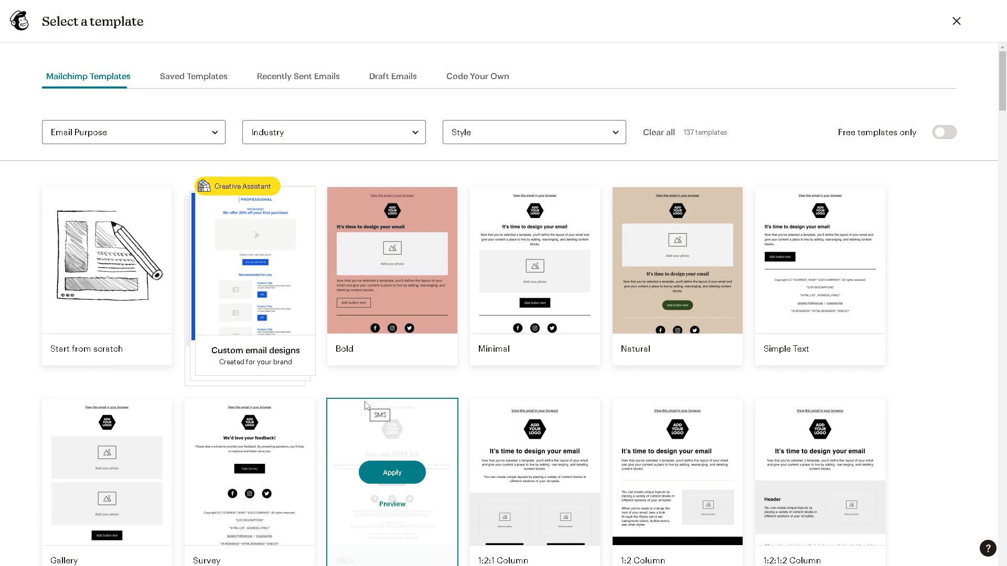
Step: Apply the SMS template and save it under the name "how to add video to mailchimp campaign"
scroll(341, 388, "down", 1)
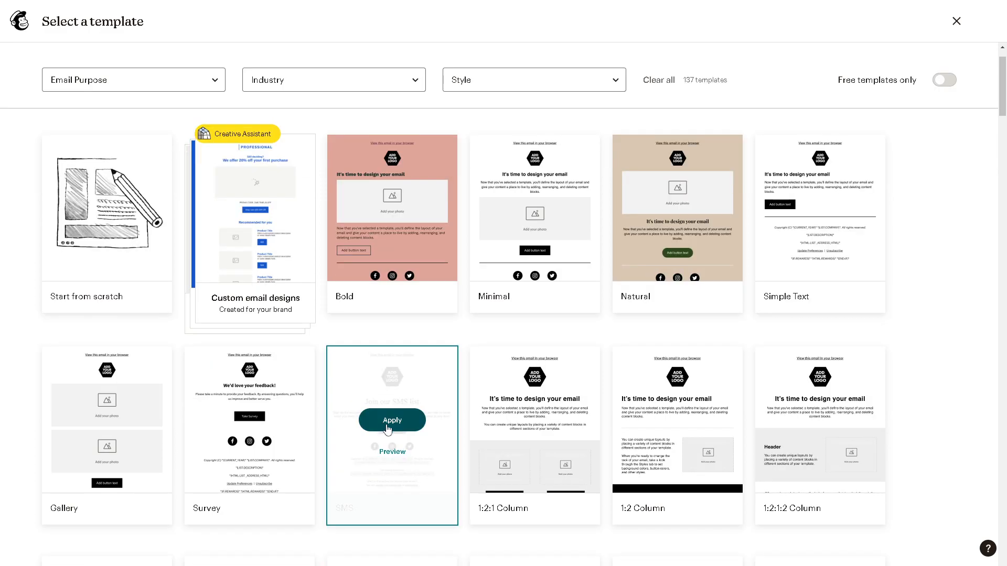
left_click(397, 422)
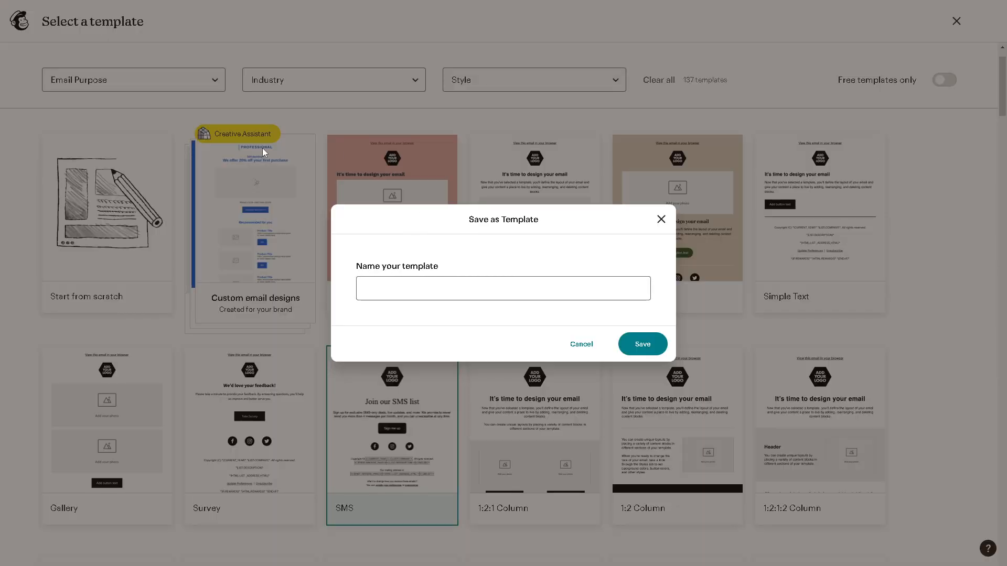
left_click(430, 289)
left_click(503, 317)
left_click(622, 346)
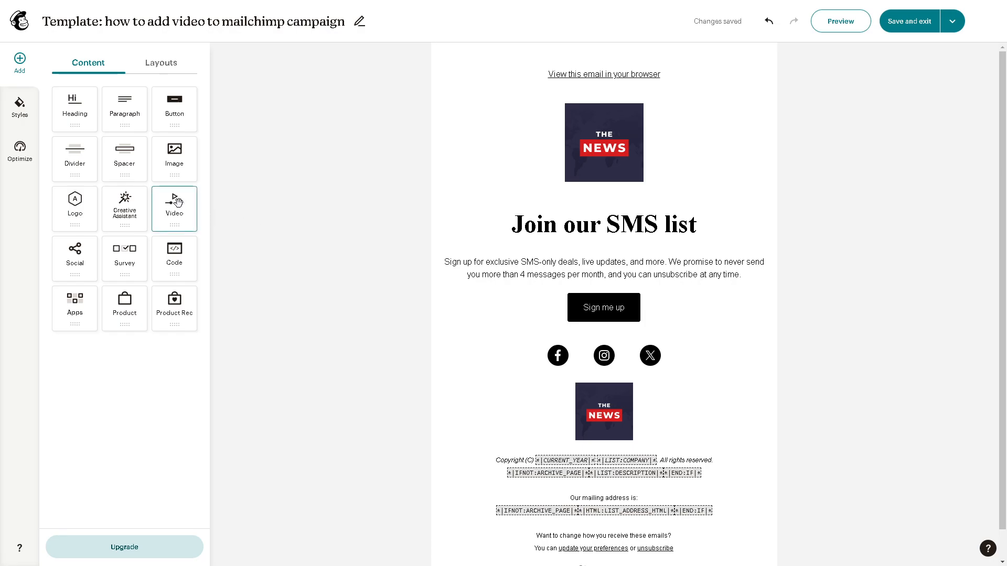
Step: Insert a Video block between the logo and the heading, and copy the share link of YouTube's "How to Link WordPress to Bank Account" video
left_click_drag(178, 202, 546, 204)
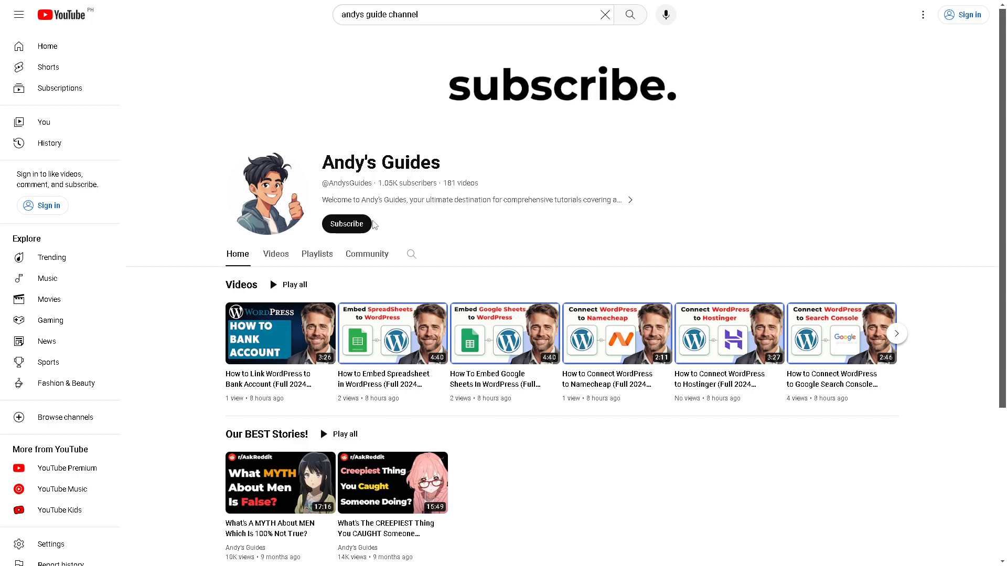
mouse_move(272, 332)
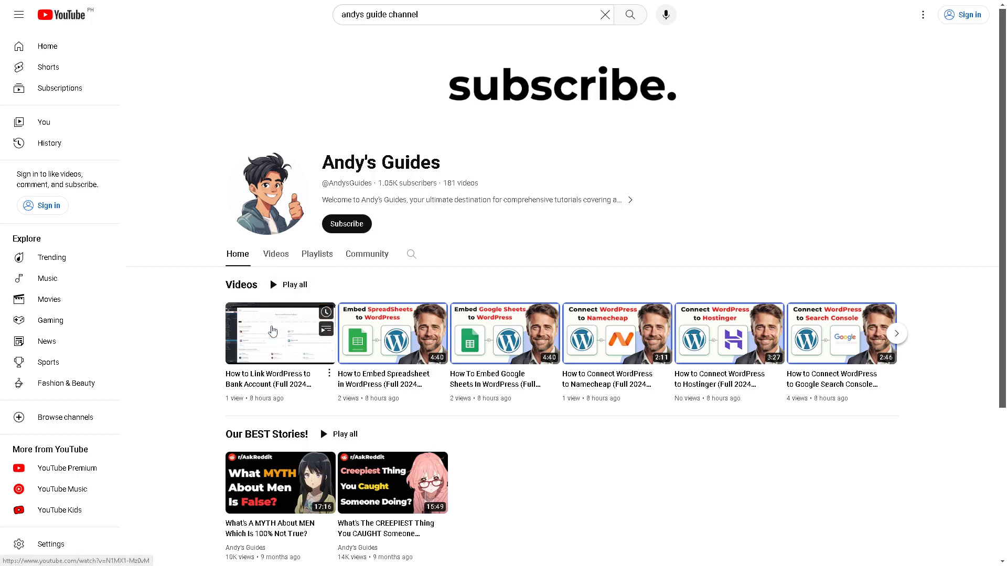
left_click(329, 374)
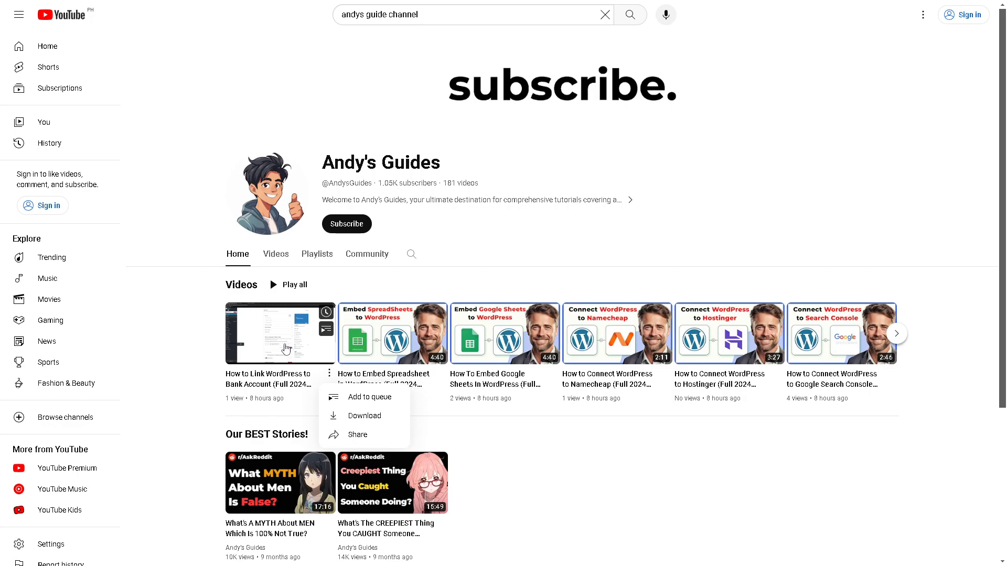
left_click(357, 435)
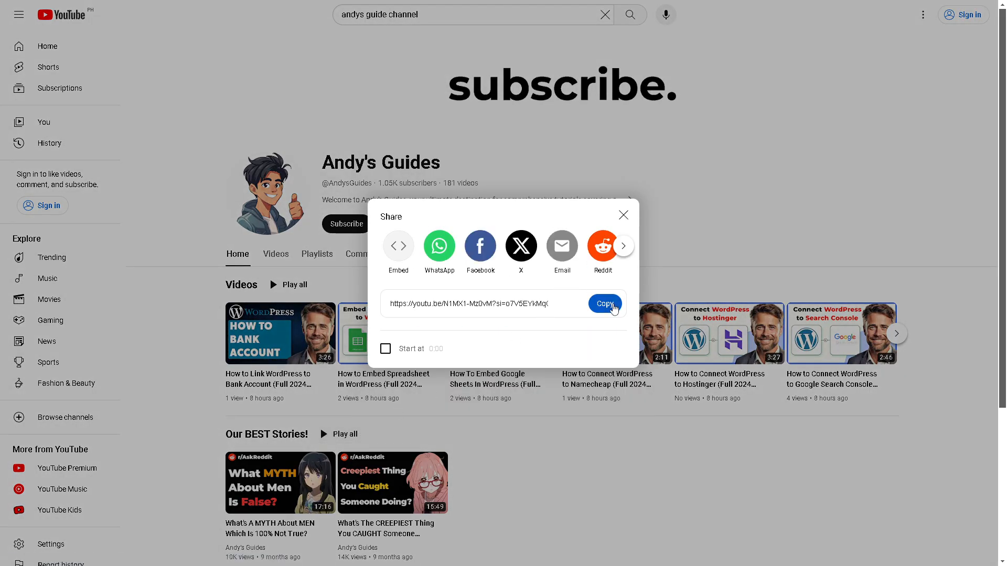
left_click(615, 309)
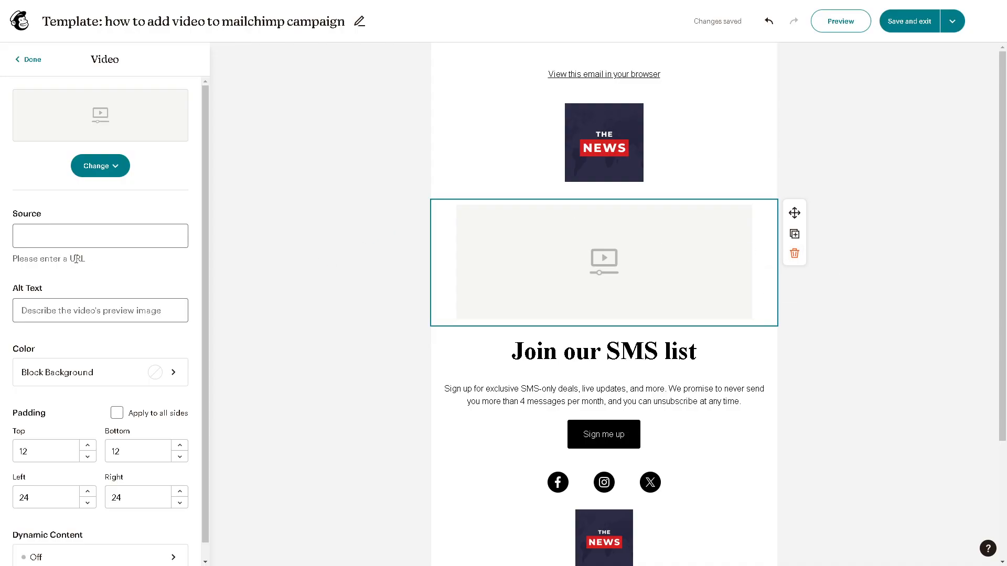
Step: Paste the copied YouTube link as the source of the new video block and review the email layout
left_click(79, 236)
right_click(80, 236)
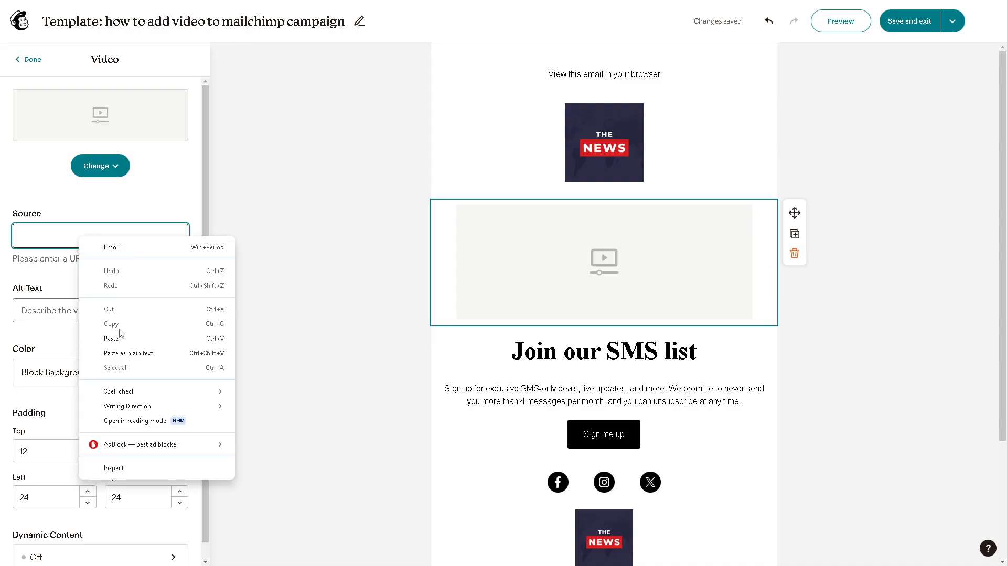
left_click(105, 336)
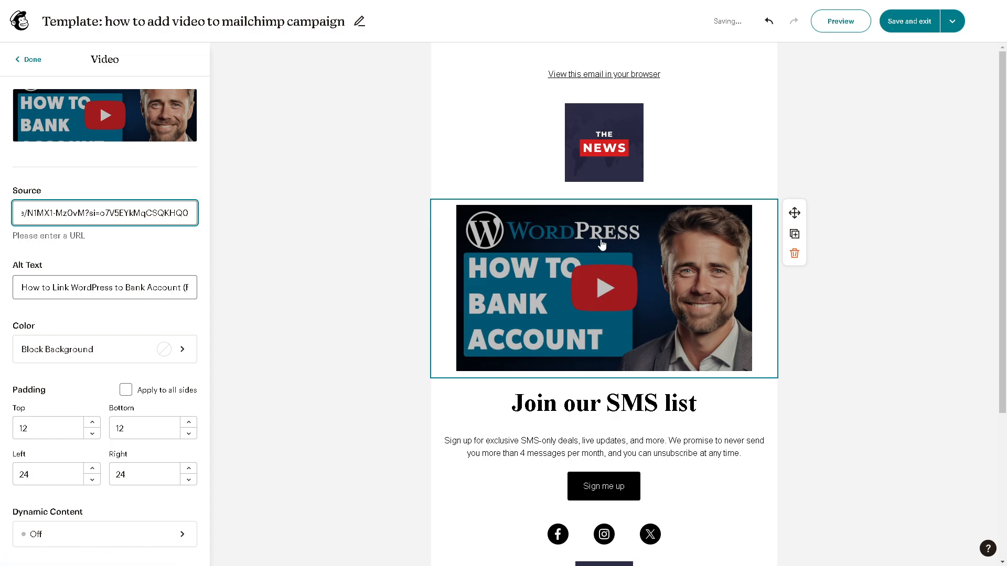
scroll(330, 277, "down", 3)
scroll(710, 360, "down", 1)
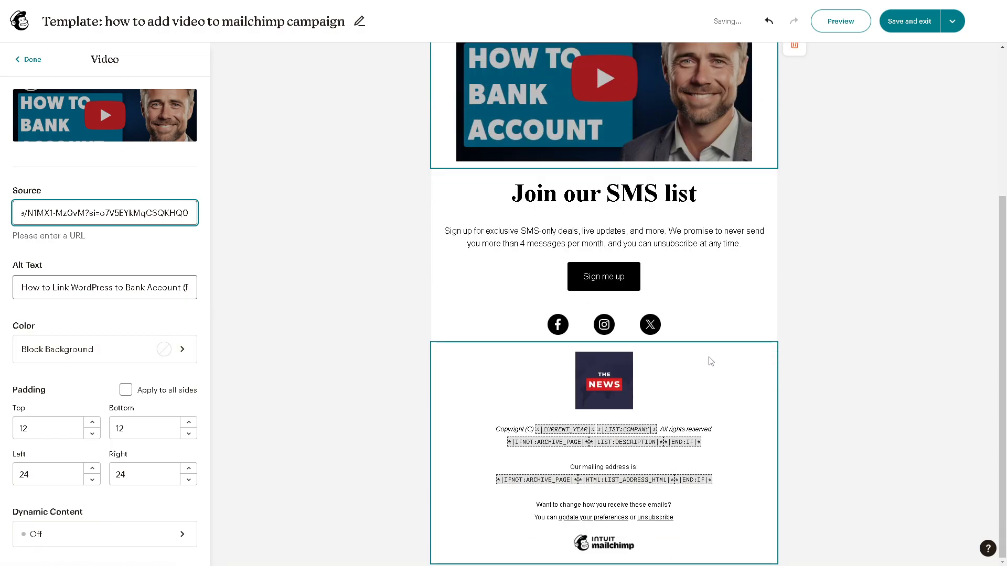
scroll(309, 226, "up", 4)
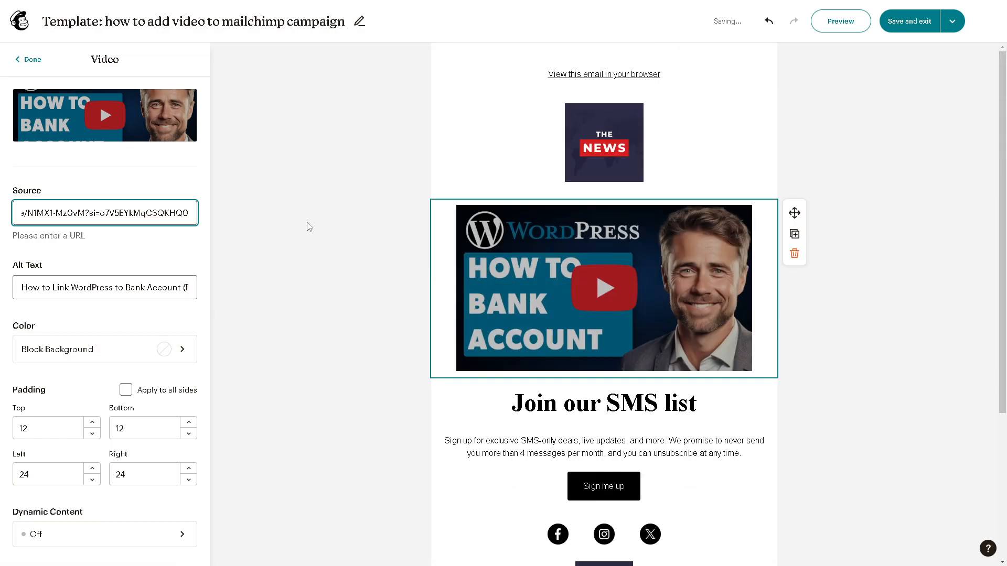
Step: Try a purple hue for the video block's background colour
left_click(183, 355)
left_click(135, 239)
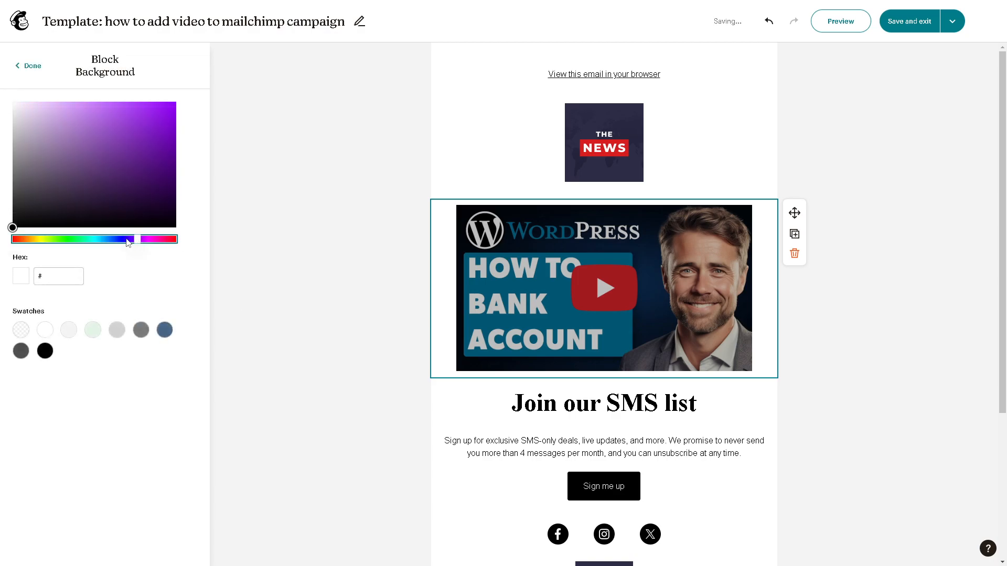
left_click(21, 67)
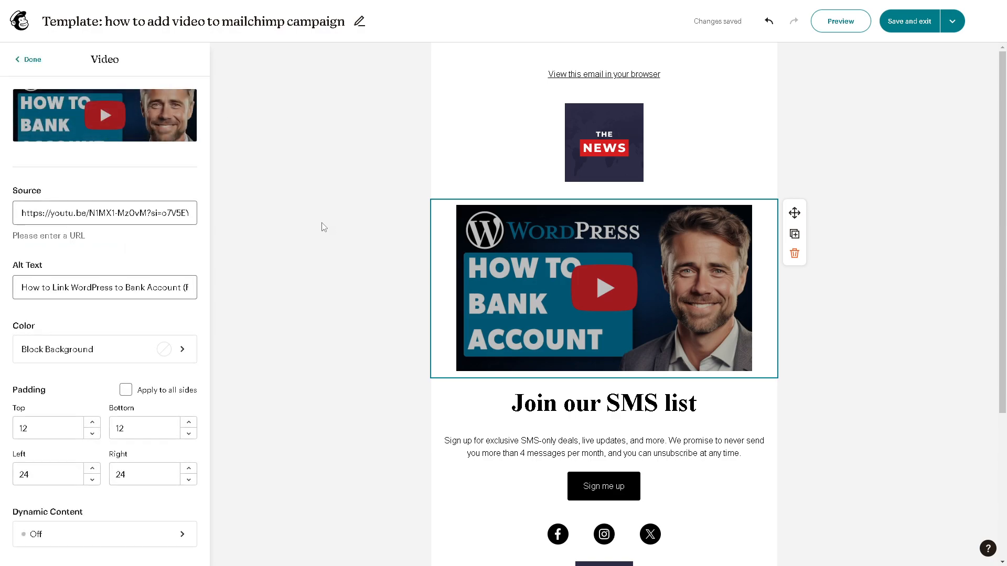
Step: Save the template with its embedded video and exit the editor
scroll(394, 257, "down", 2)
scroll(394, 257, "up", 2)
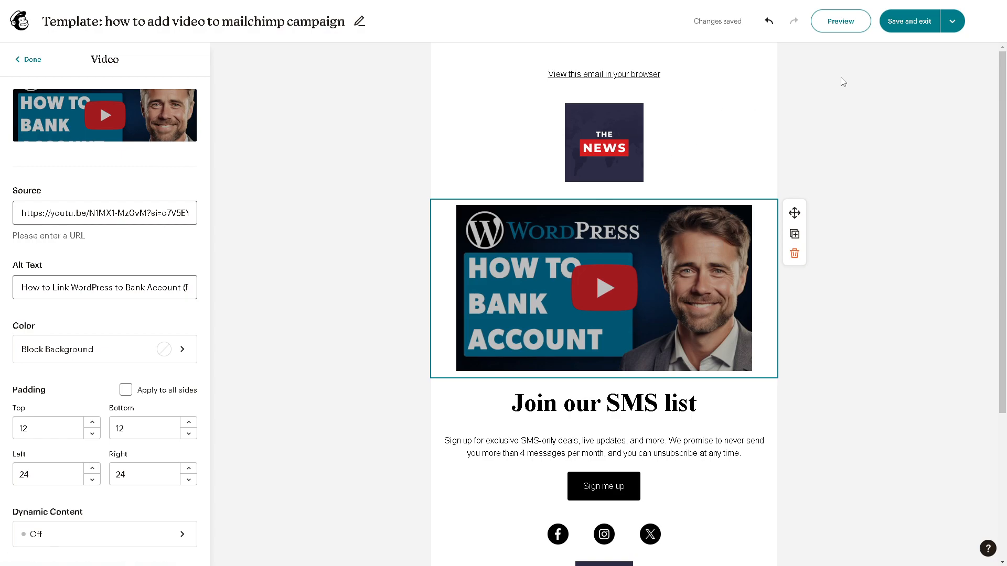
left_click(917, 26)
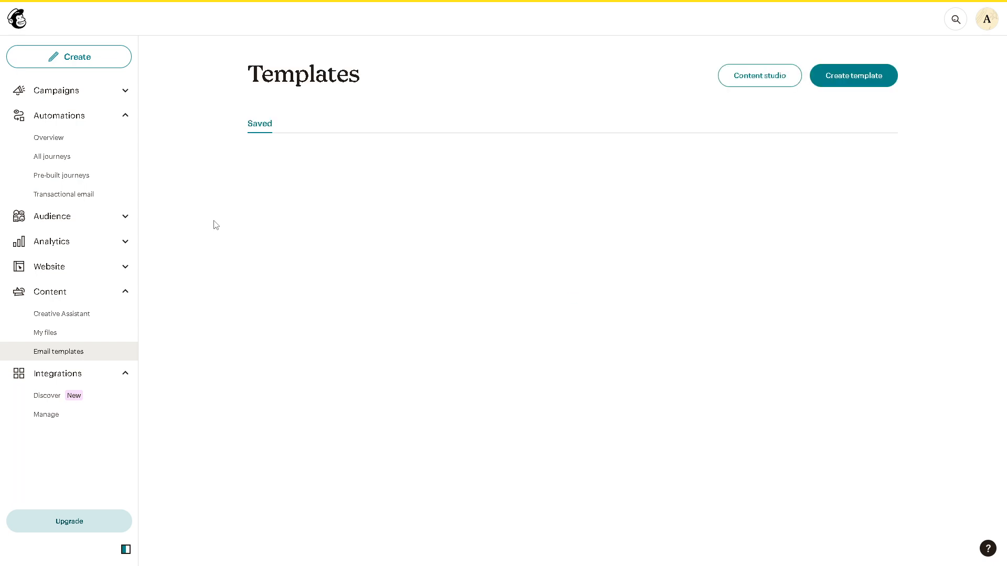
Step: Reopen the "how to add video to mailchimp campaign" template for editing and insert another Video block above the "Sign me up" button
left_click(888, 198)
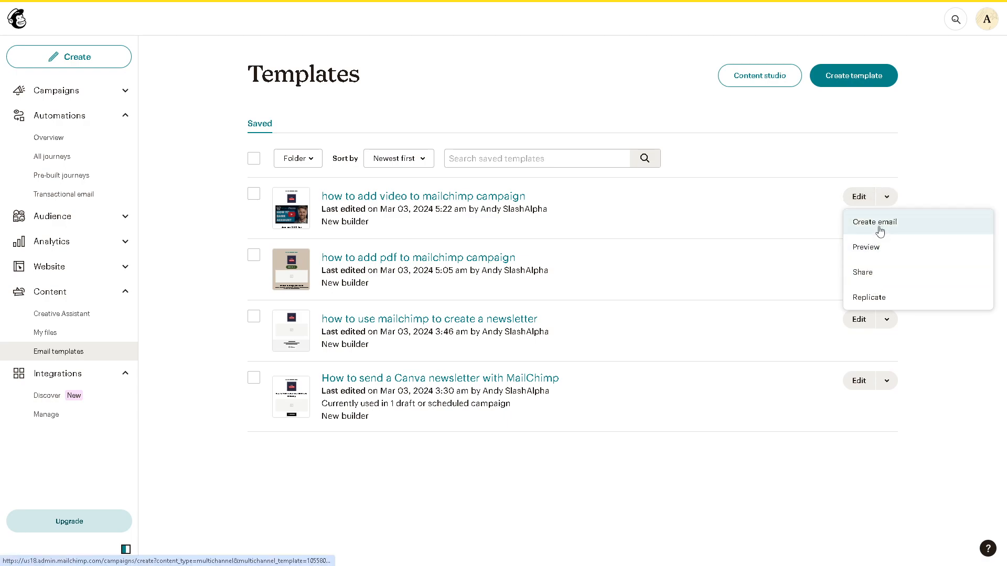
left_click(860, 197)
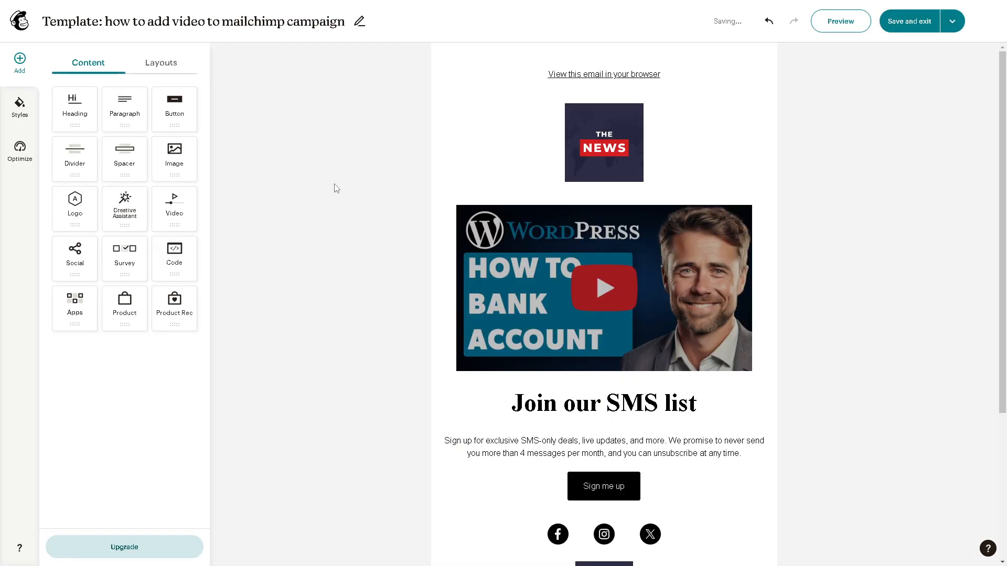
scroll(338, 188, "down", 1)
scroll(281, 258, "down", 3)
left_click_drag(190, 197, 575, 257)
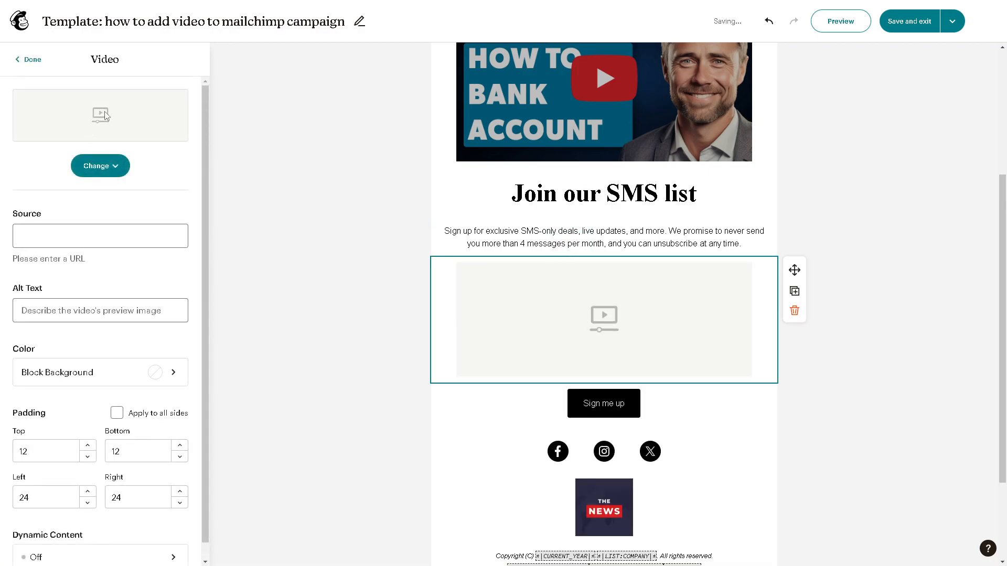
Step: Examine the options for changing the empty video block's preview image, and return to the start of the email
left_click(110, 167)
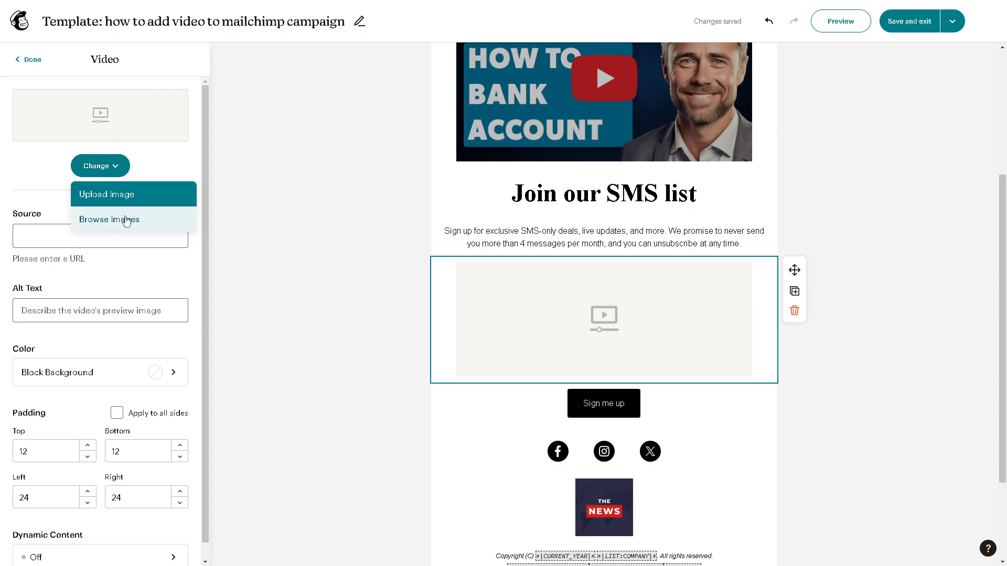
left_click(271, 206)
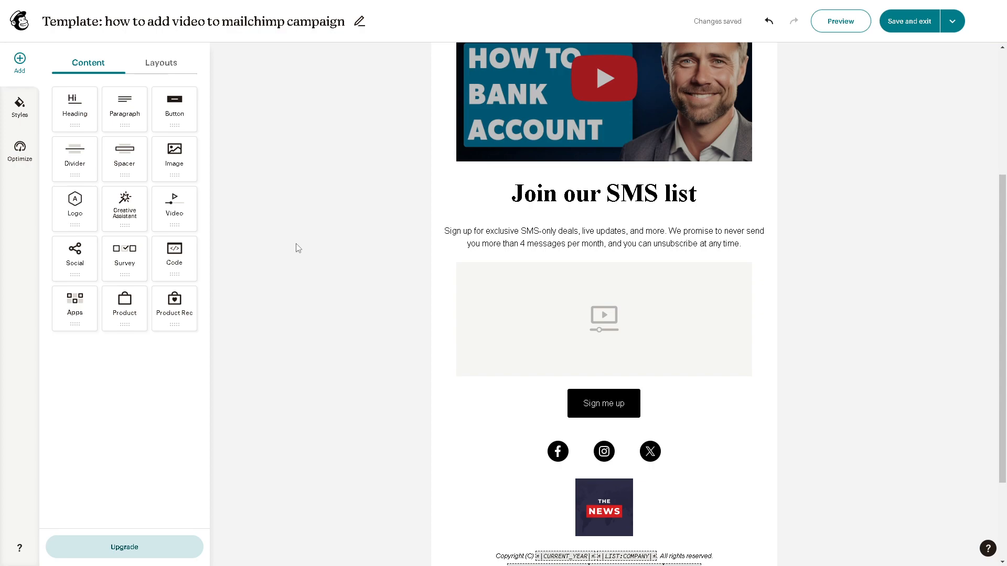
scroll(614, 261, "up", 4)
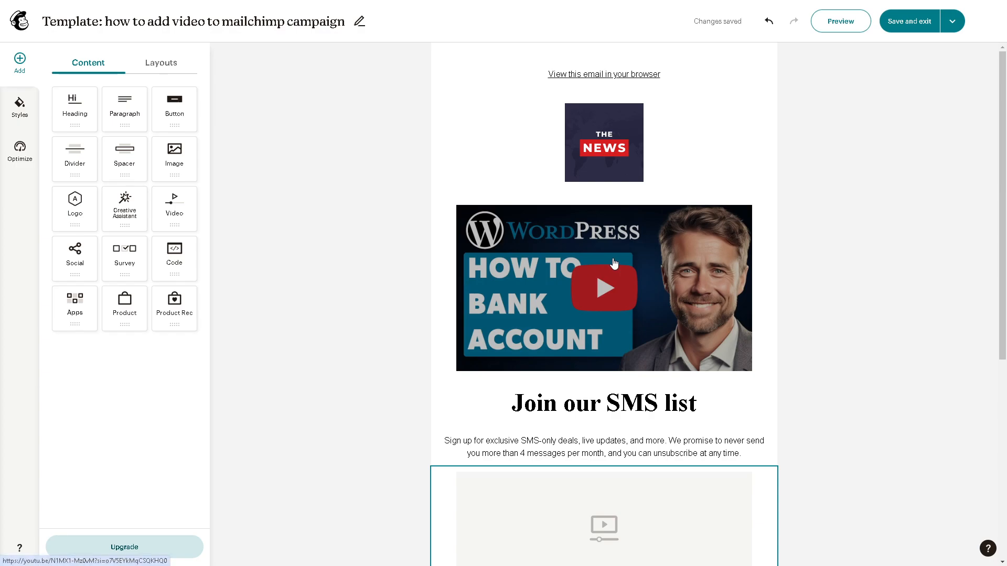